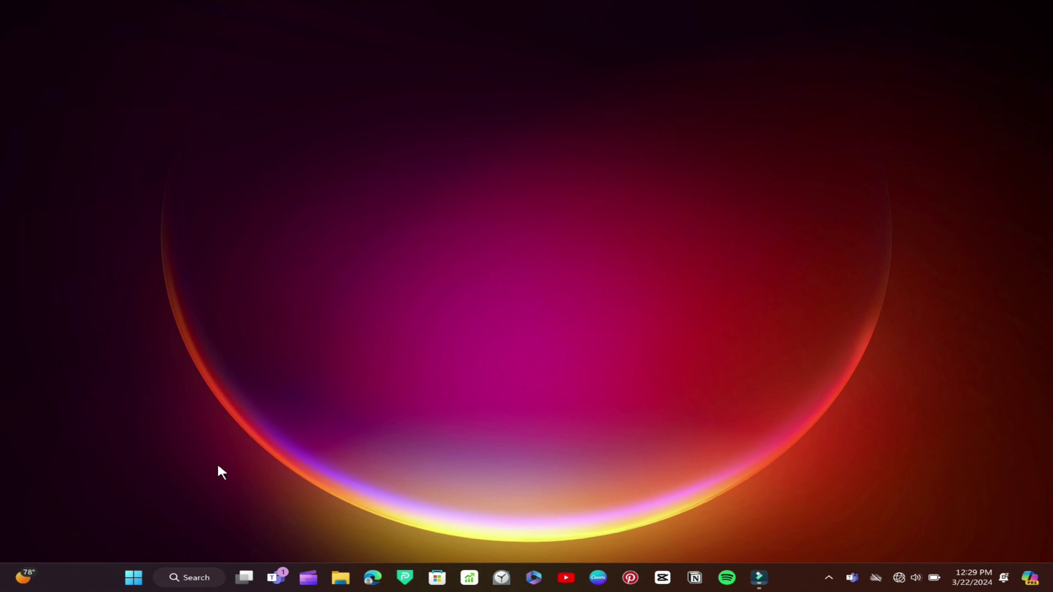
Search Start for 'services' and launch the Services console
left_click(137, 575)
type("services")
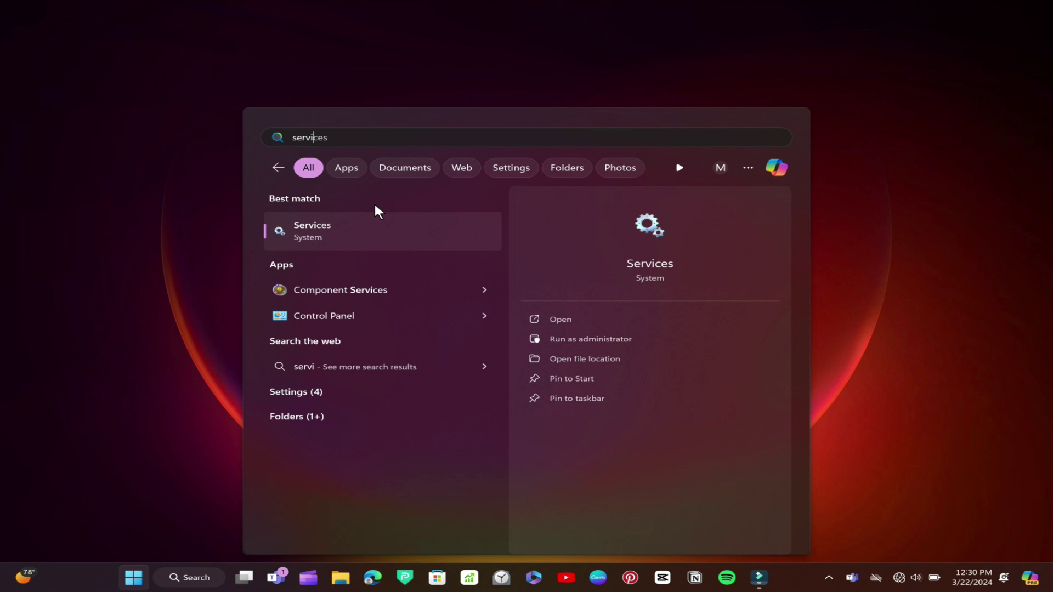
left_click(356, 222)
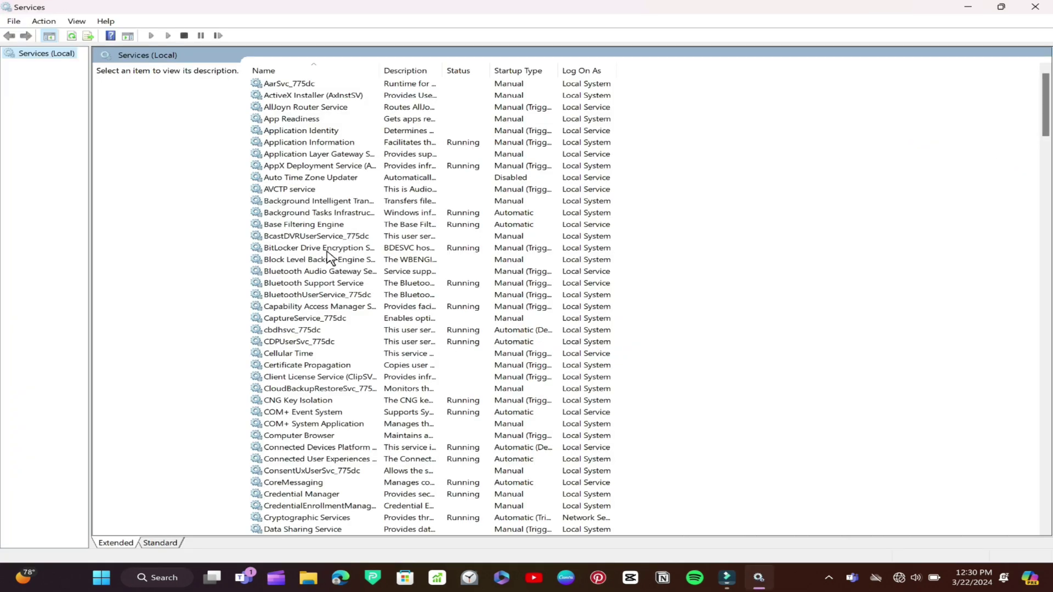
Jump to WLAN AutoConfig by typing 'wlan' and open its context menu
left_click(311, 285)
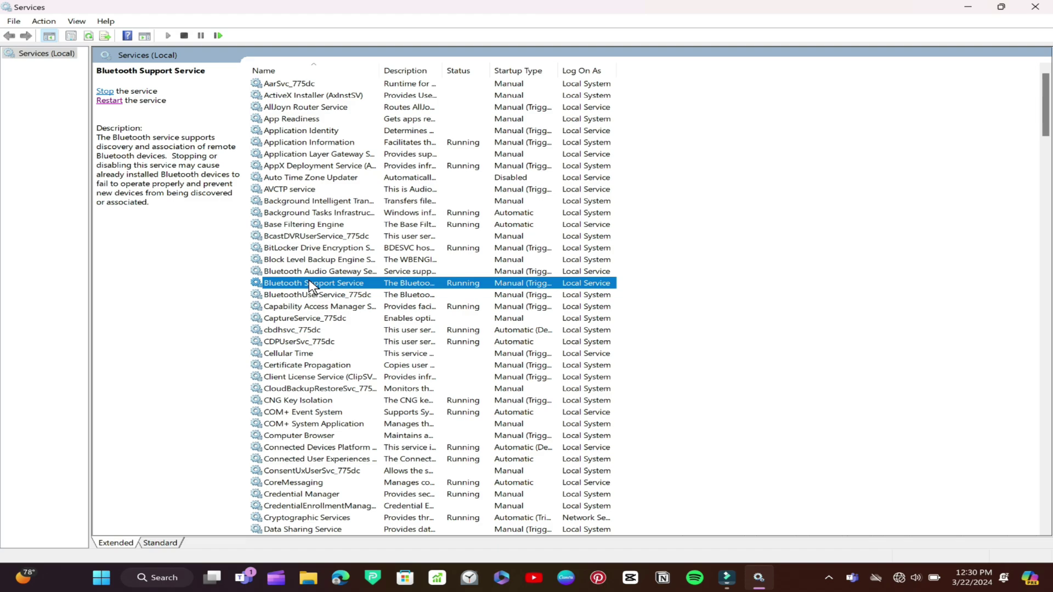
type("wlan")
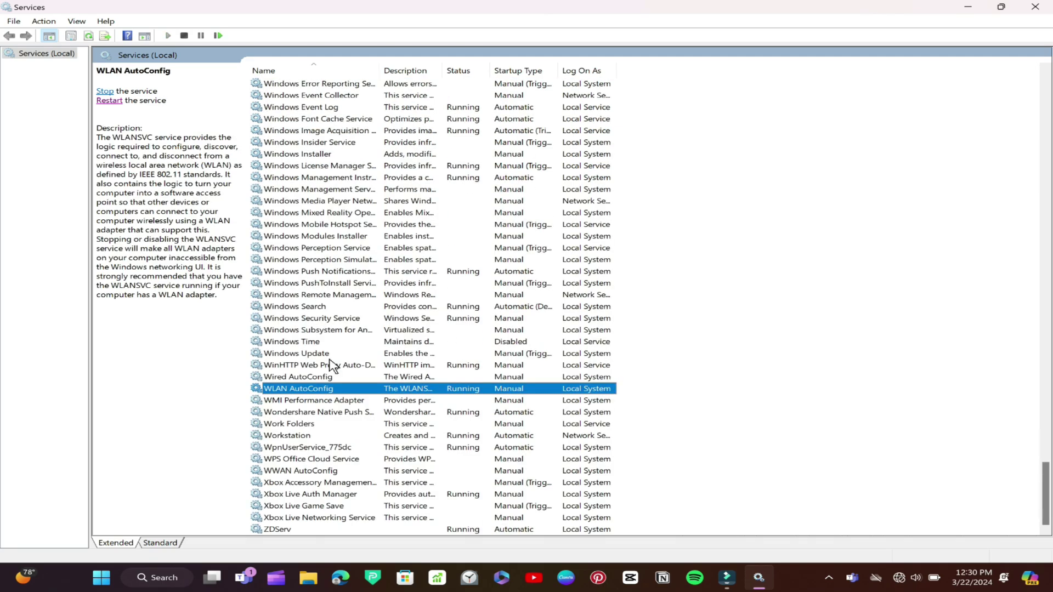
right_click(316, 390)
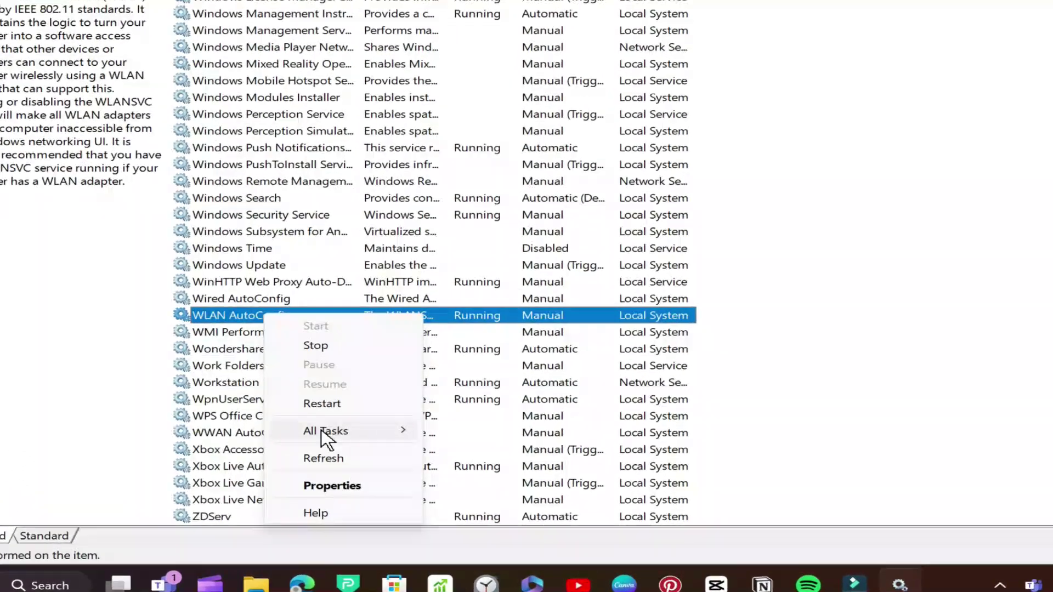
Change WLAN AutoConfig's startup type from Manual to Automatic in its Properties and apply it
left_click(281, 461)
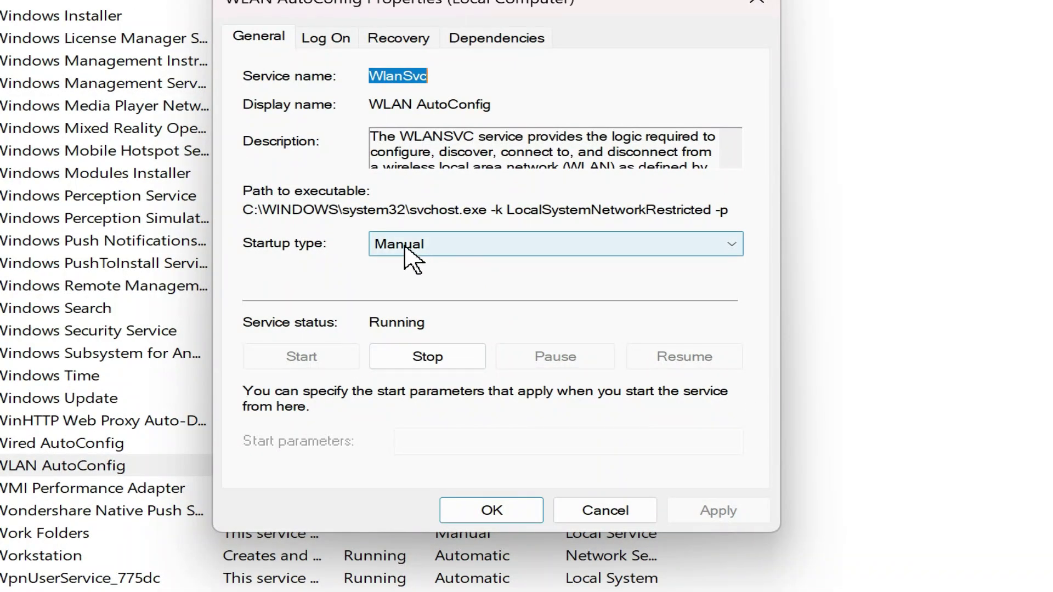
left_click(430, 248)
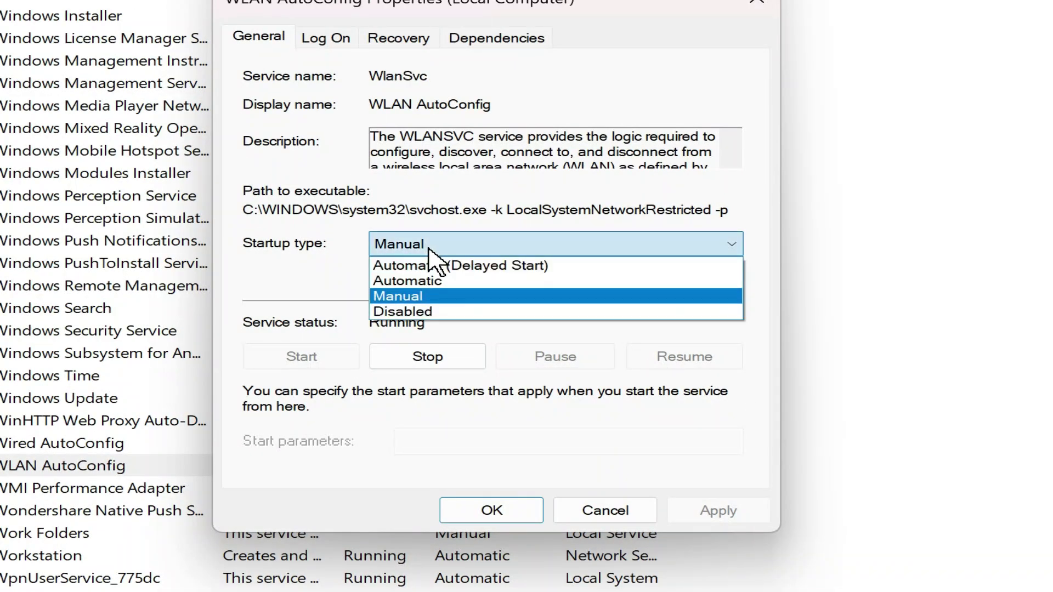
left_click(429, 282)
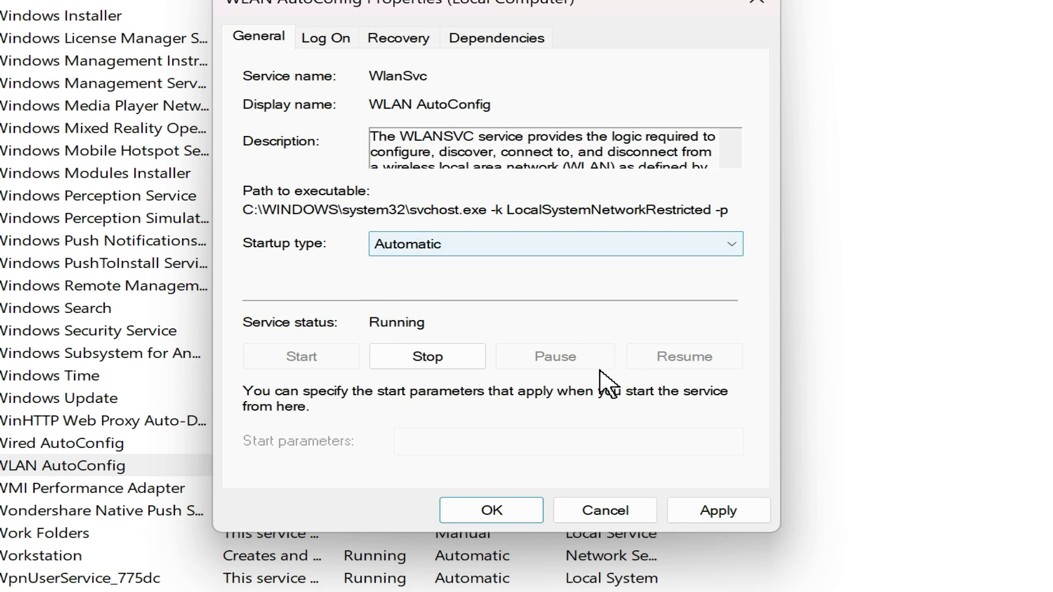
left_click(720, 509)
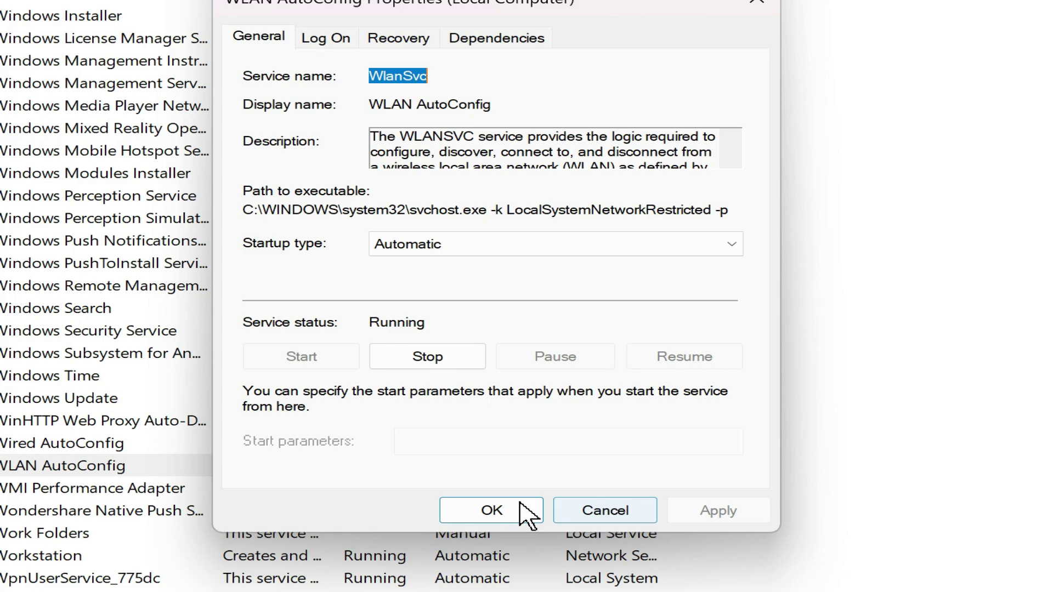
left_click(492, 511)
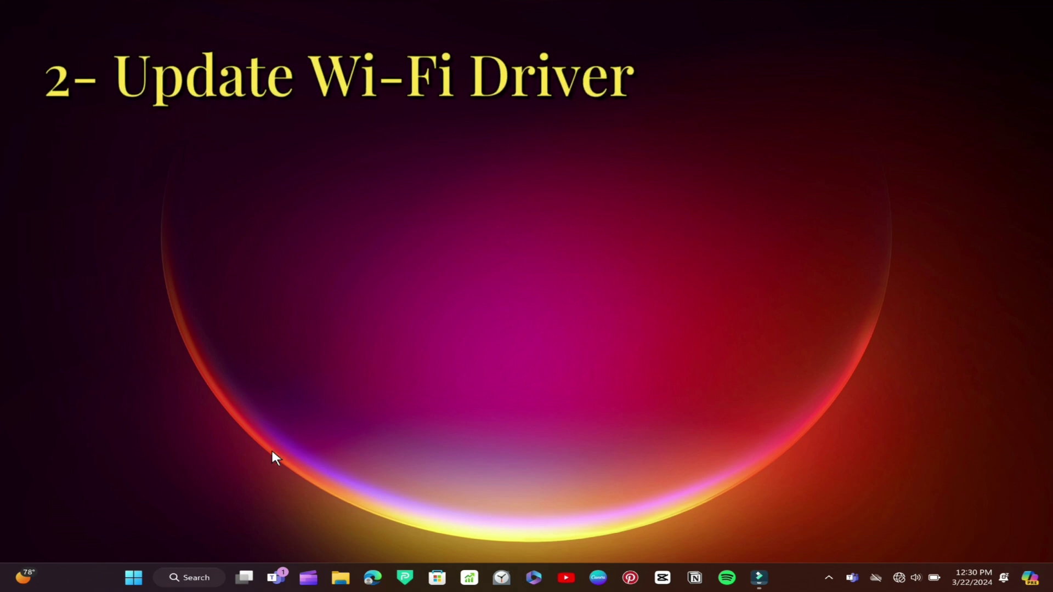
Launch Device Manager from the Start quick links and select the Intel Wi-Fi 6 AX201 adapter under Network adapters
right_click(133, 577)
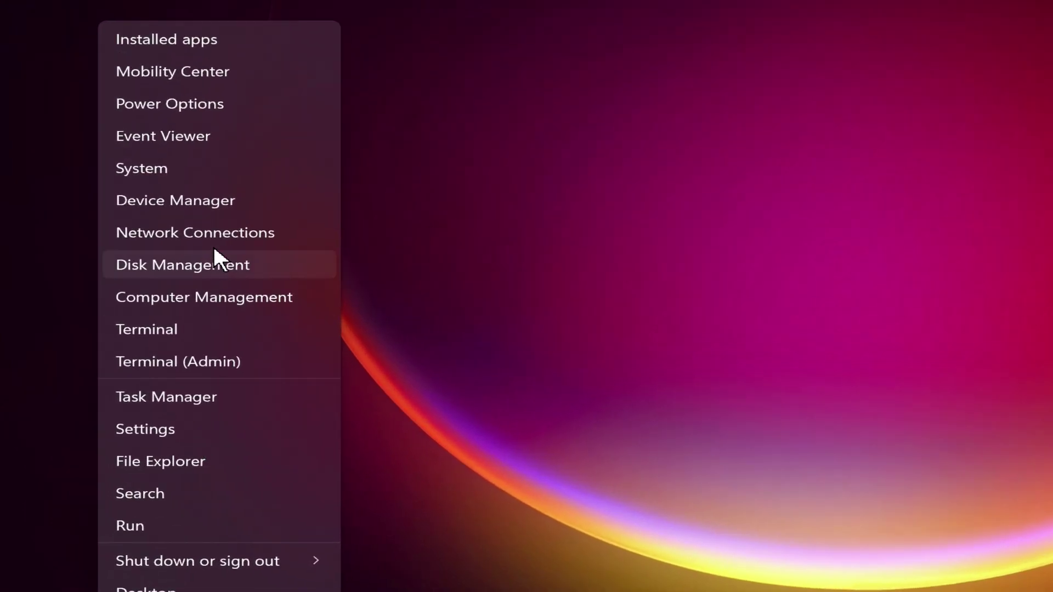
left_click(210, 198)
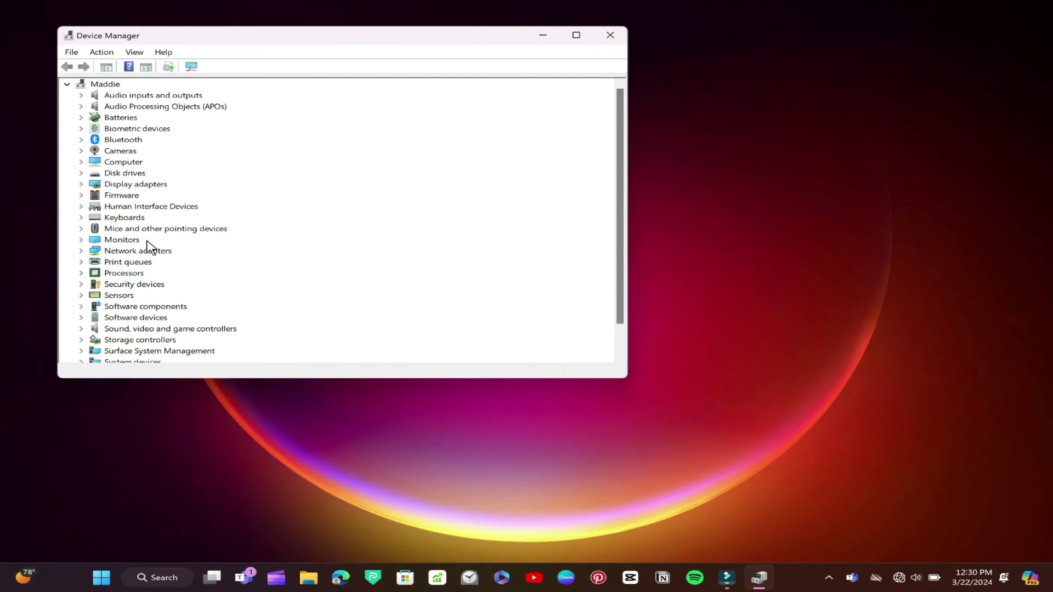
left_click(82, 251)
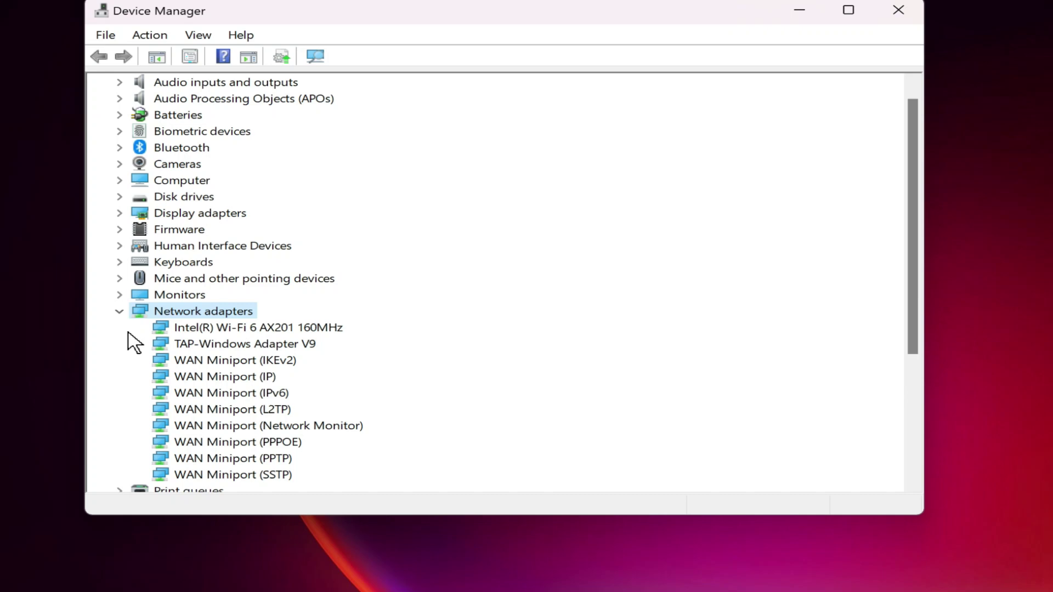
left_click(280, 327)
Reinstall the Intel Wi-Fi 6 AX201 160MHz driver by picking it from the drivers already on the computer
right_click(279, 329)
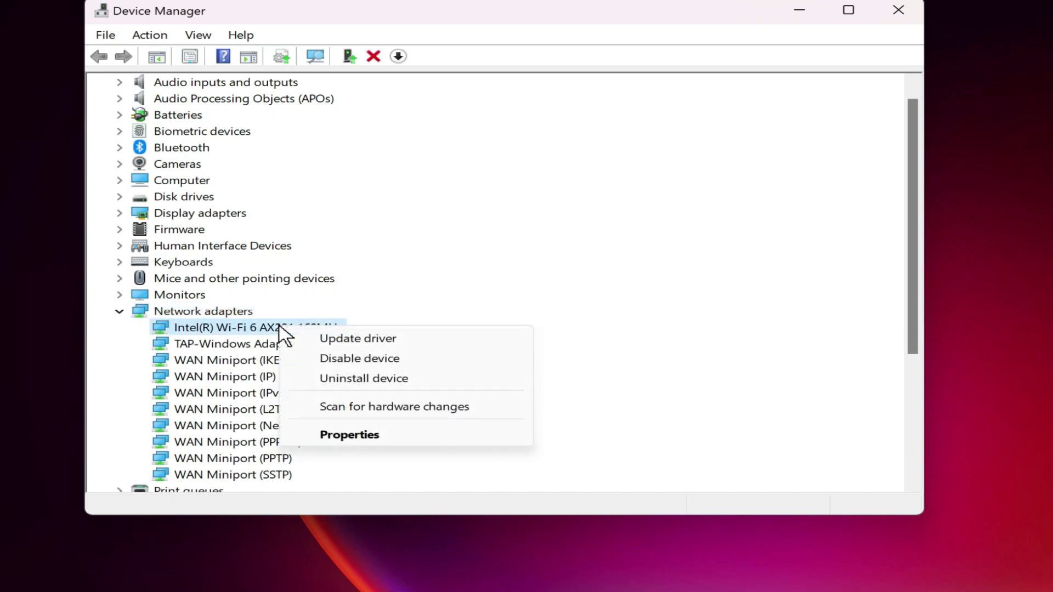
left_click(387, 341)
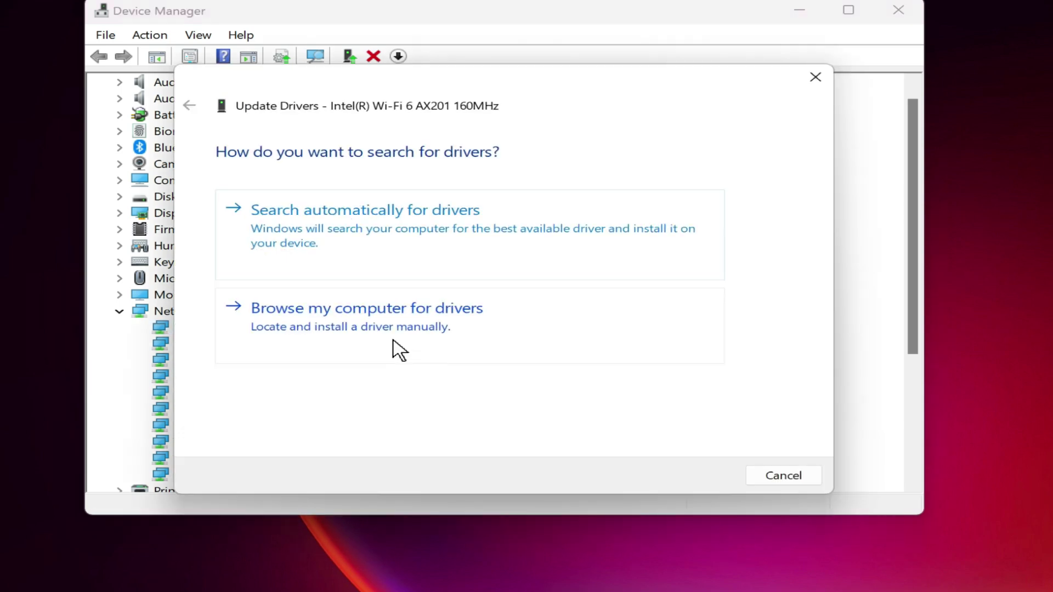
left_click(296, 328)
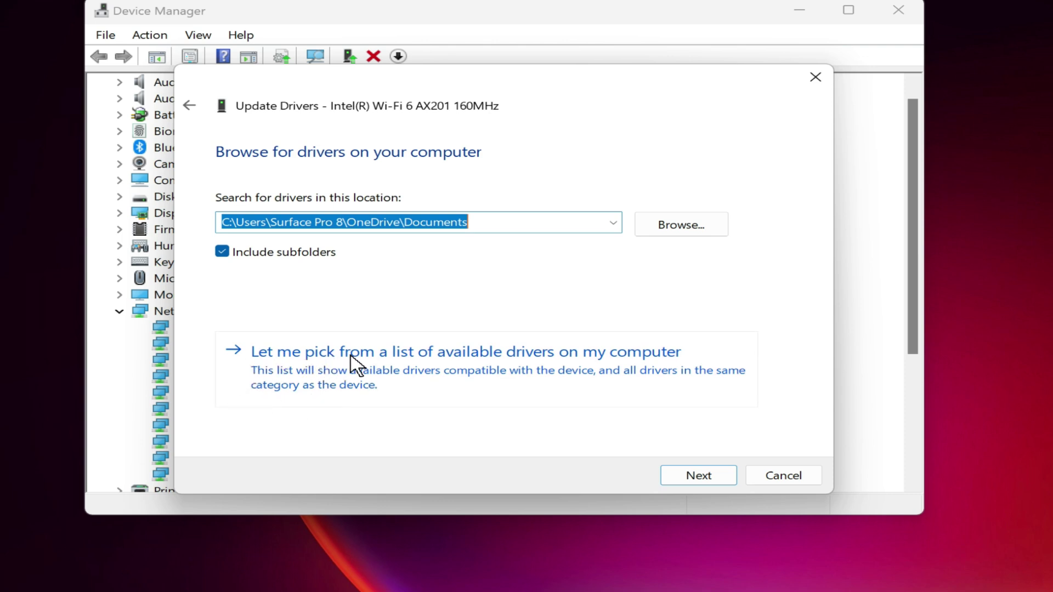
left_click(510, 369)
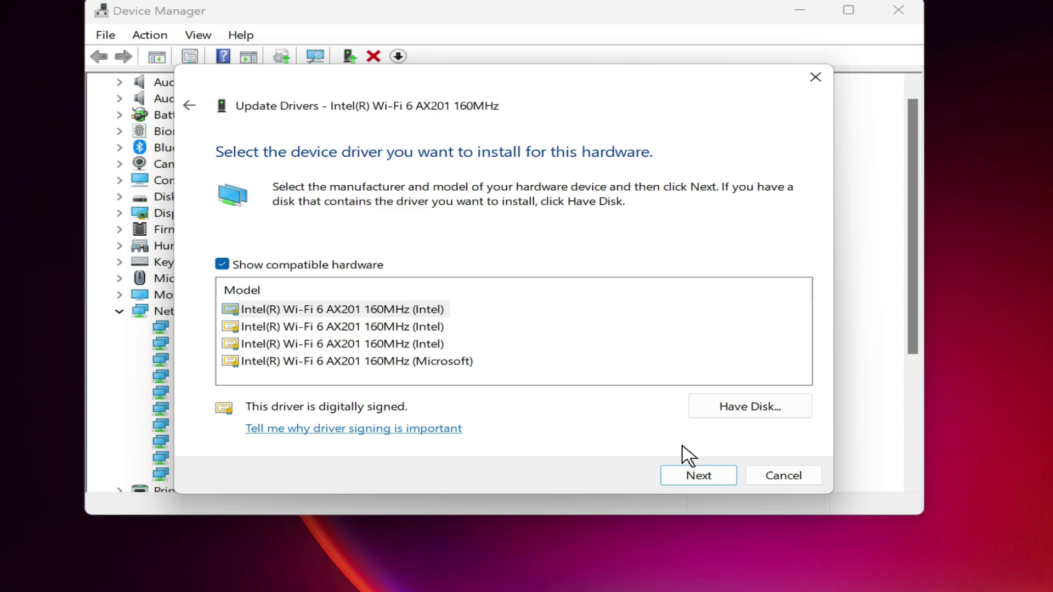
left_click(695, 477)
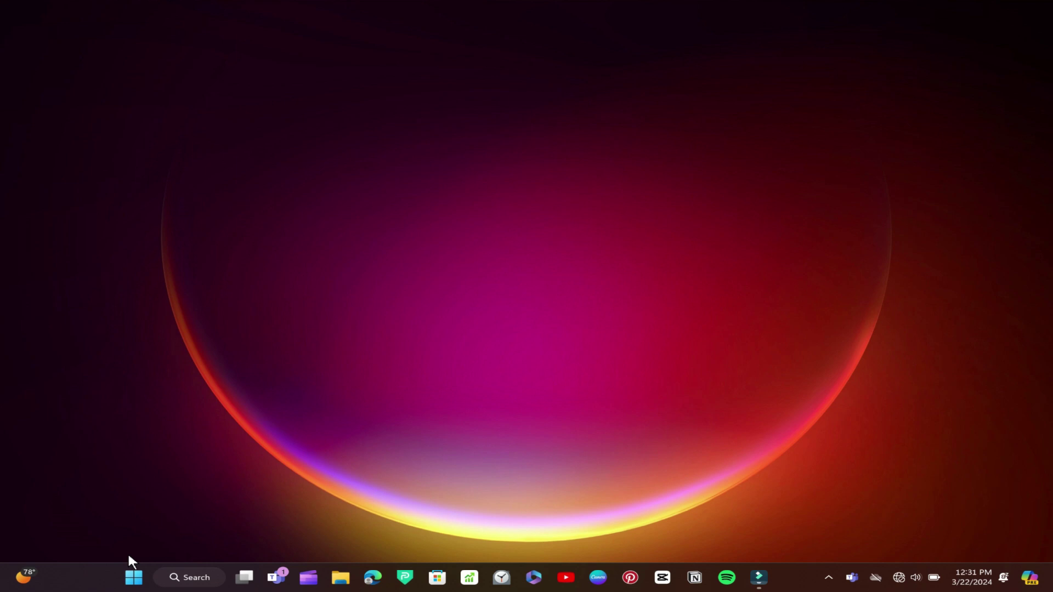
Reopen Device Manager and open the context menu of the Intel Wi-Fi 6 AX201 160MHz adapter
right_click(134, 578)
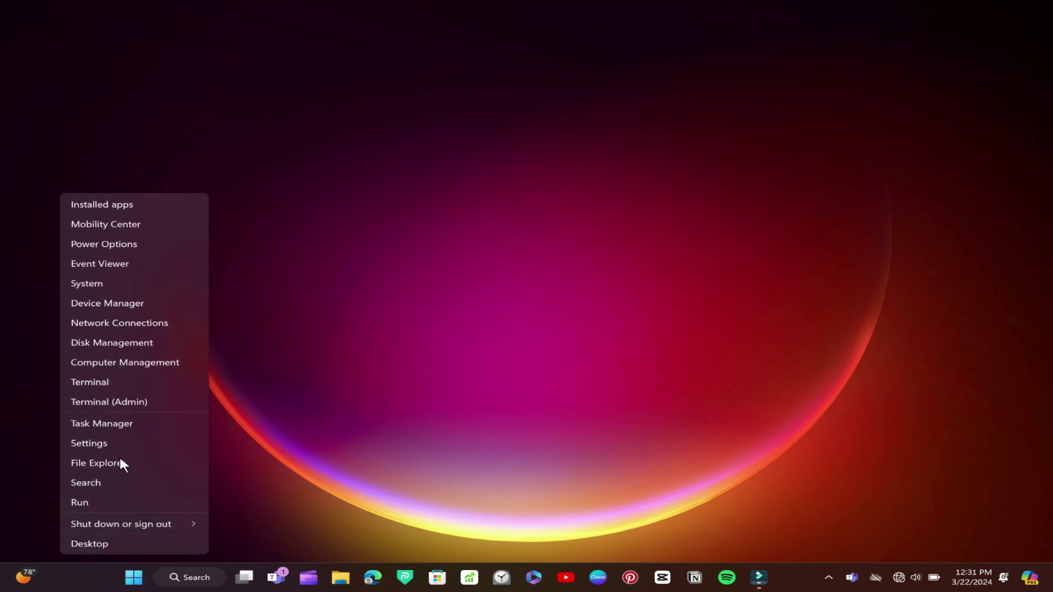
left_click(117, 307)
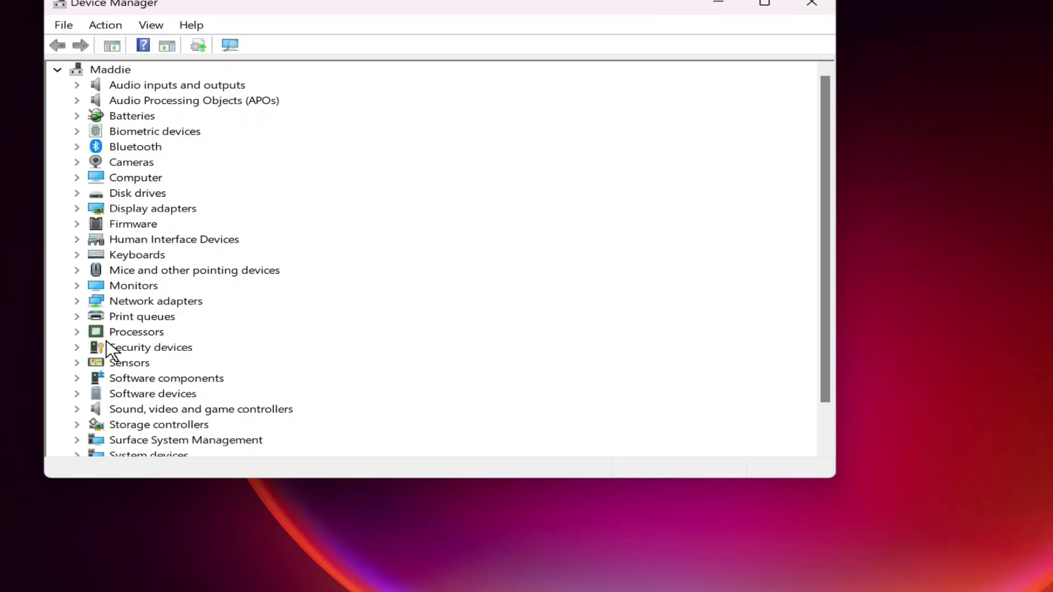
left_click(80, 329)
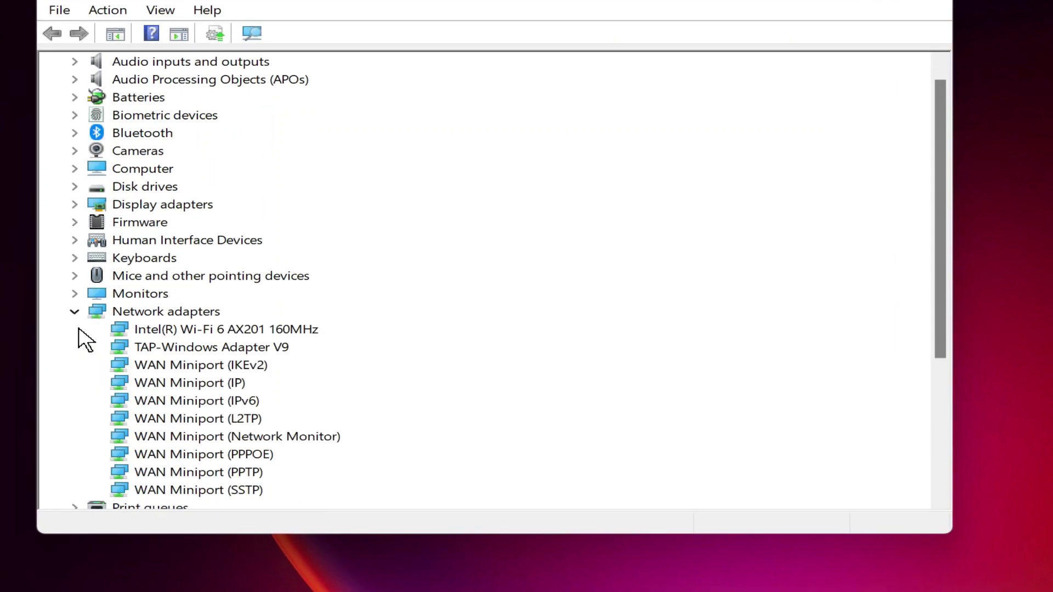
left_click(209, 330)
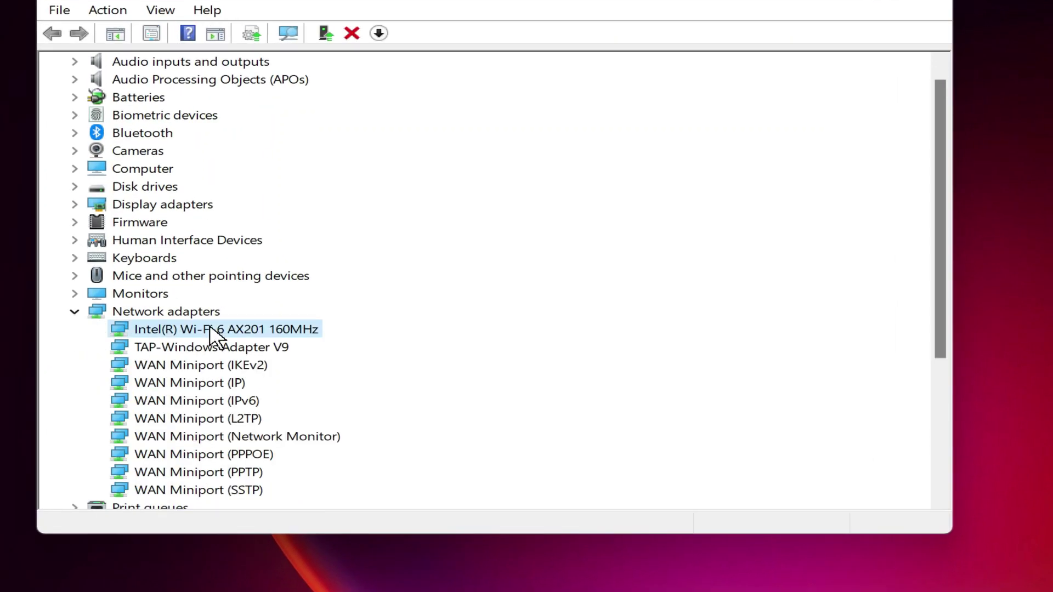
right_click(211, 334)
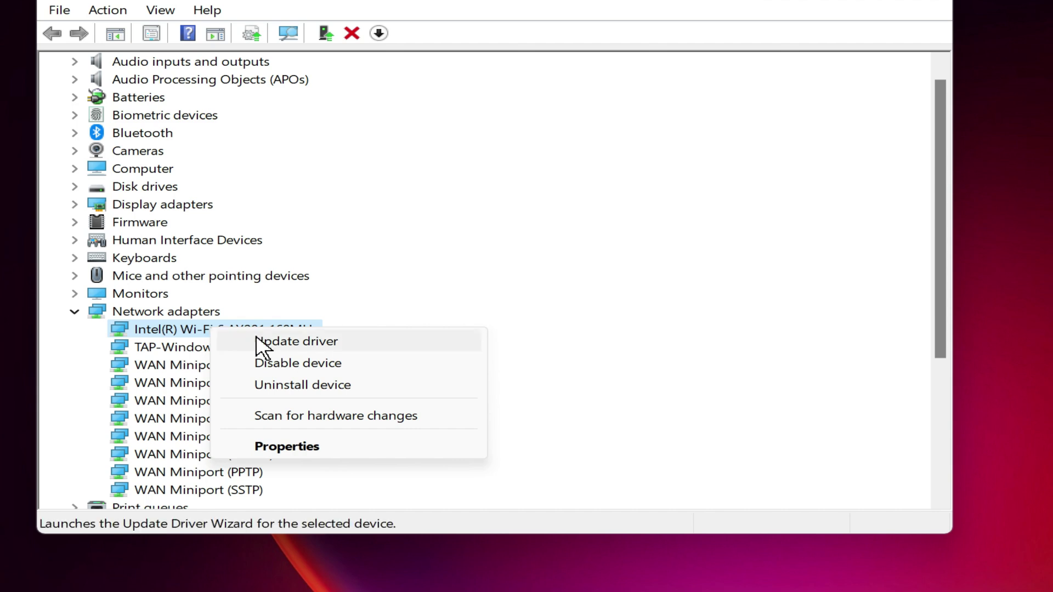
Uninstall the Intel Wi-Fi adapter, scan for hardware changes to restore it, and close Device Manager
left_click(283, 384)
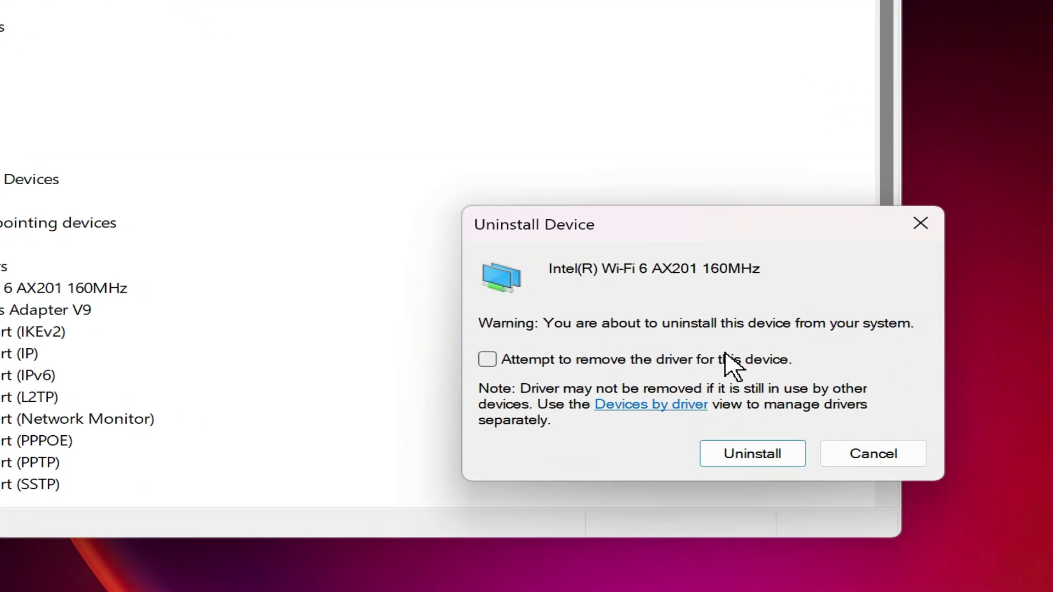
left_click(762, 450)
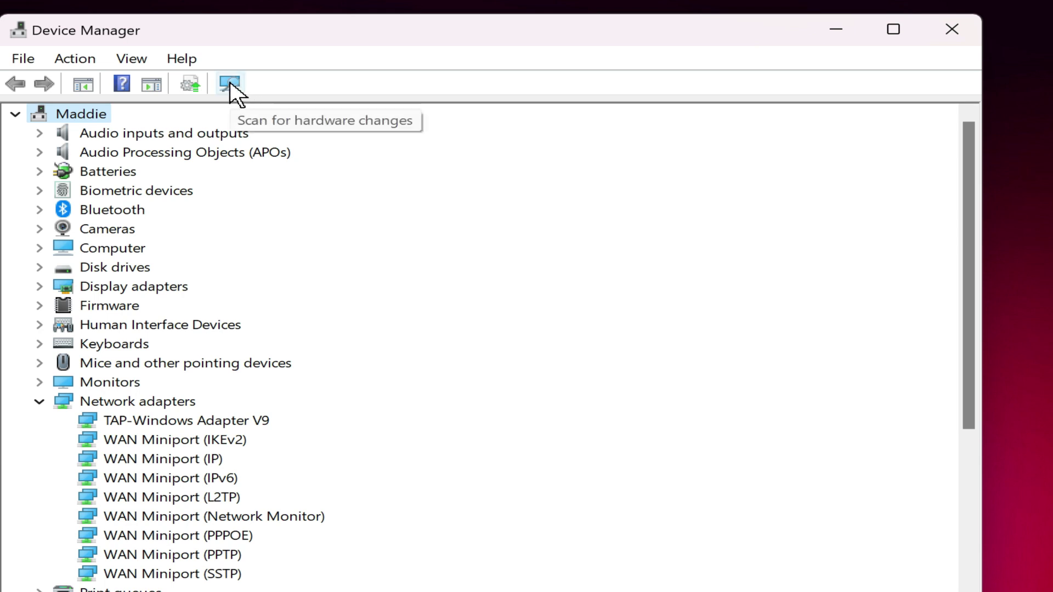
left_click(231, 84)
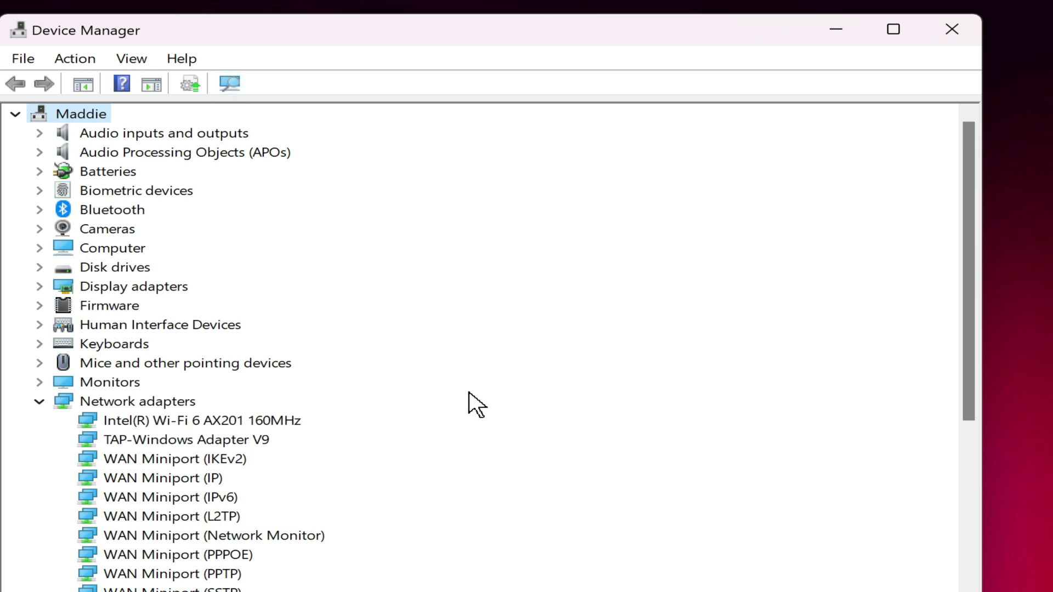
left_click(952, 29)
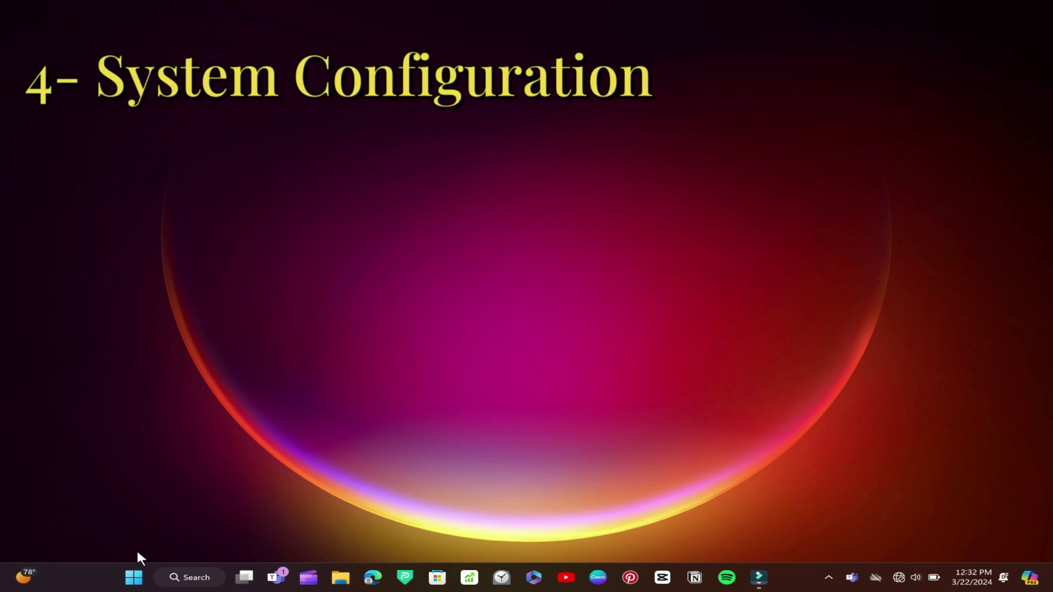
Search Start for 'system co' and launch System Configuration
left_click(133, 578)
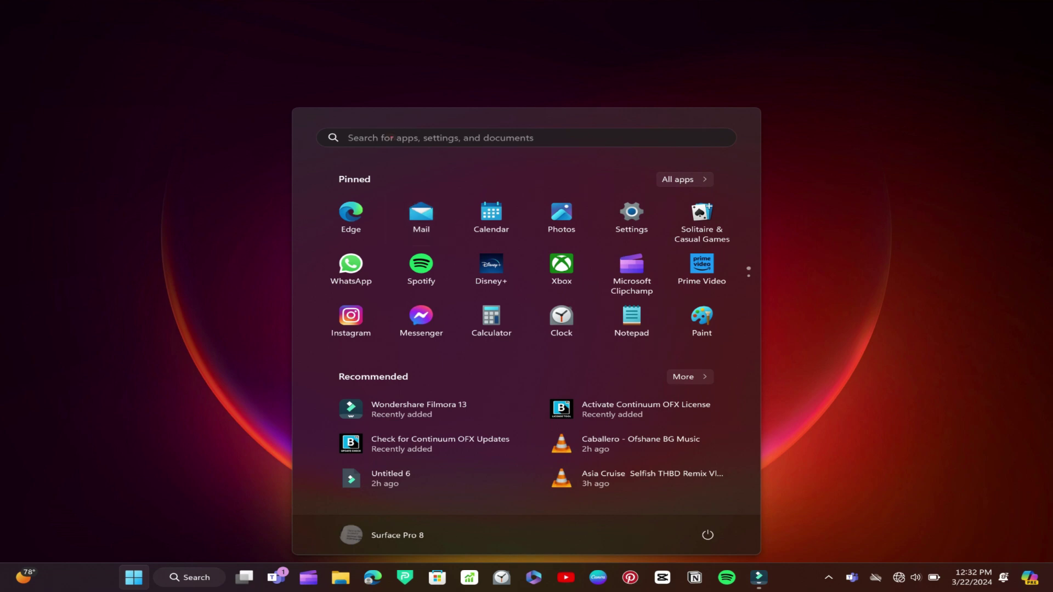
left_click(391, 136)
type("system co")
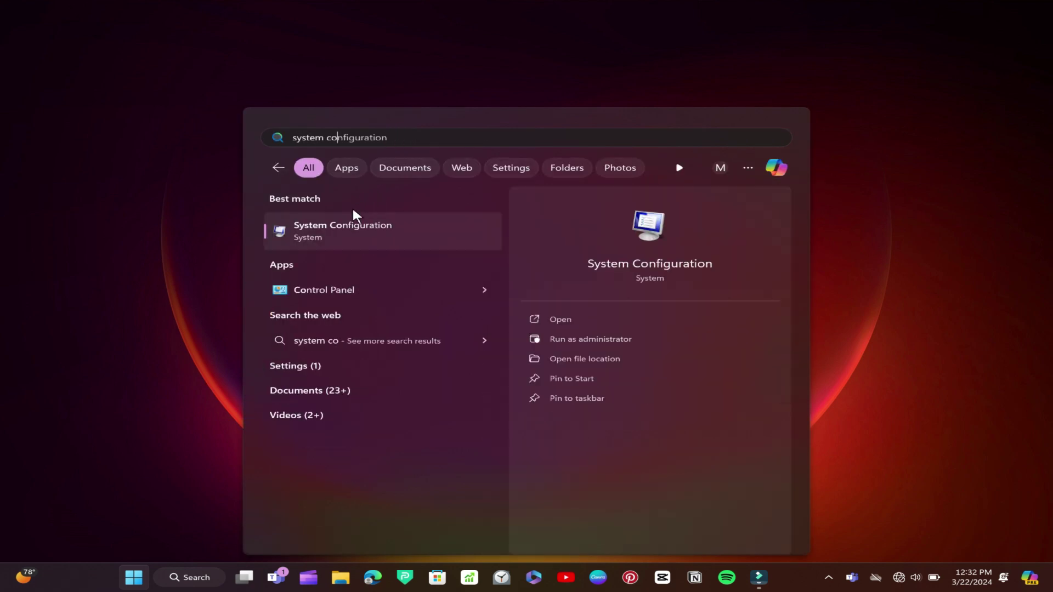
left_click(338, 226)
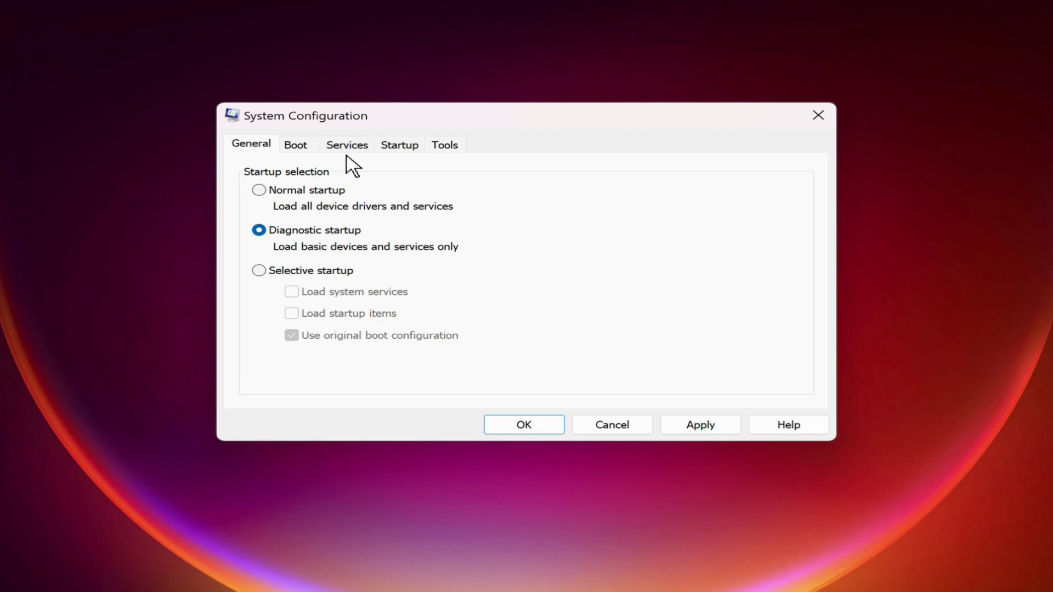
Enable all services on the Services tab, apply the change, and restart the computer
left_click(385, 180)
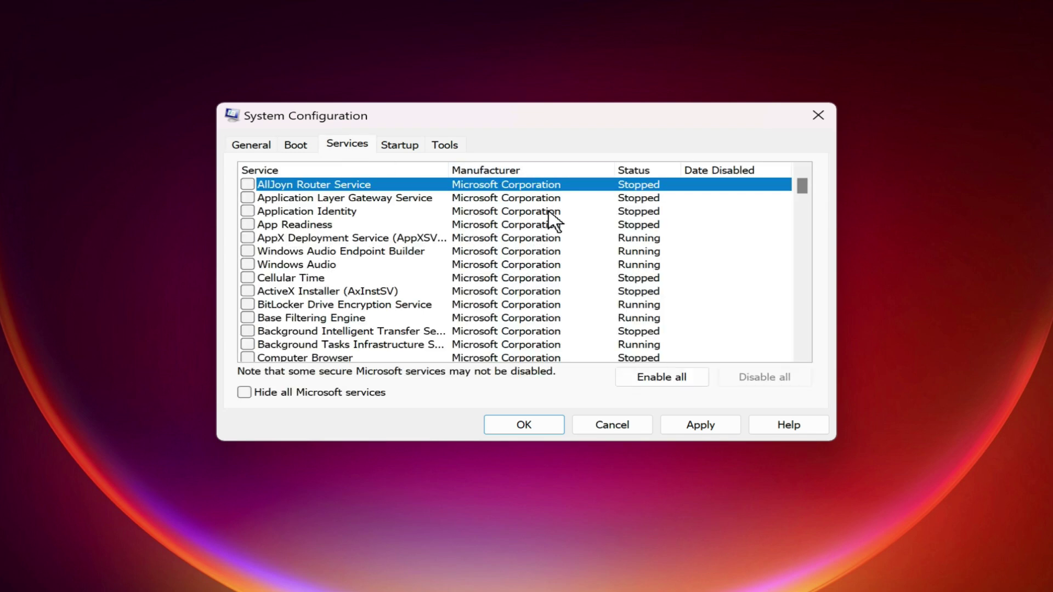
left_click(662, 377)
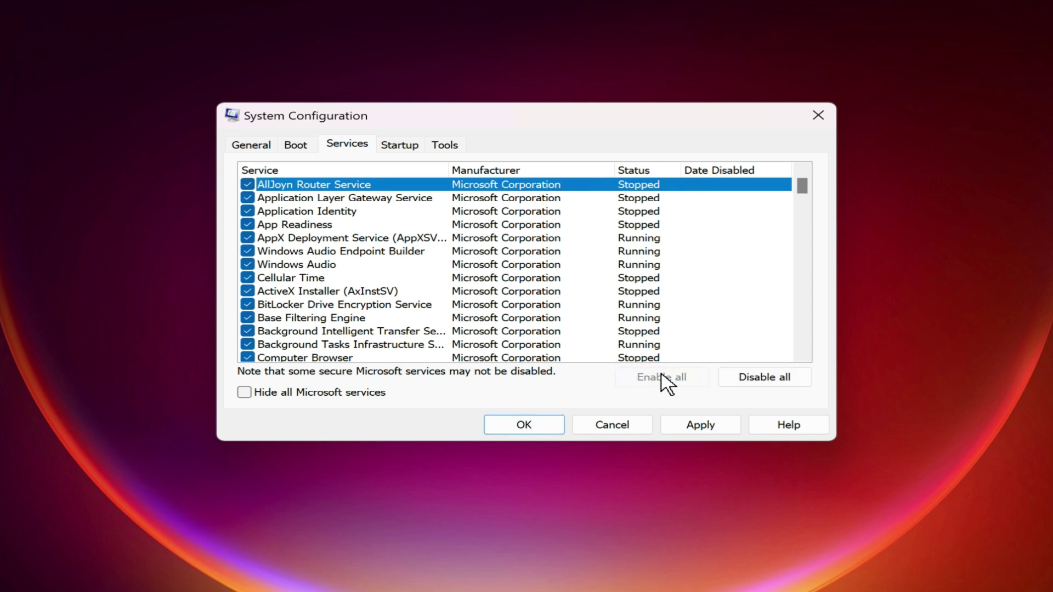
left_click(708, 428)
left_click(523, 425)
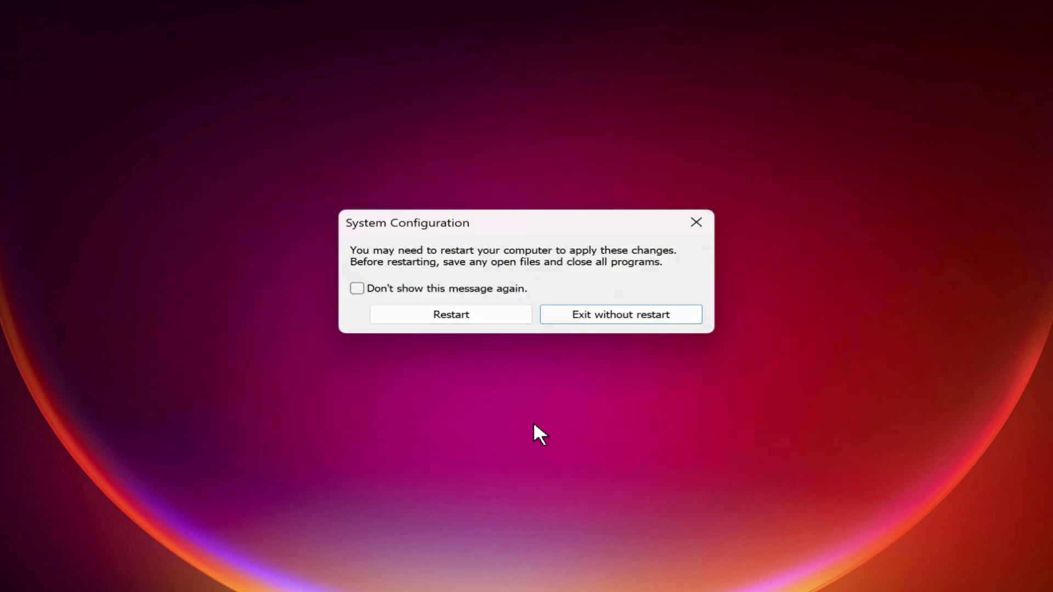
left_click(459, 317)
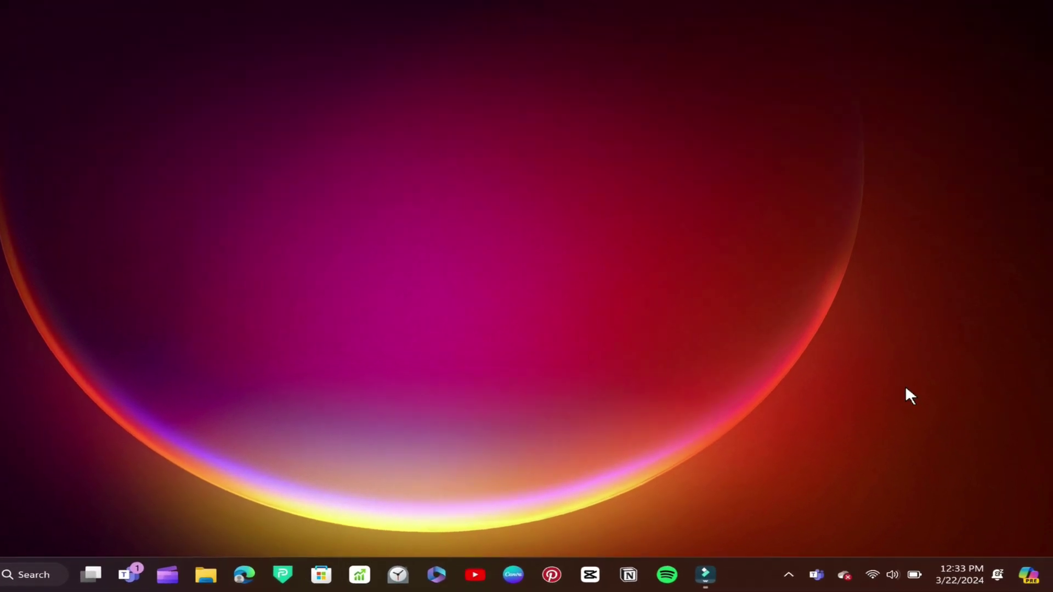